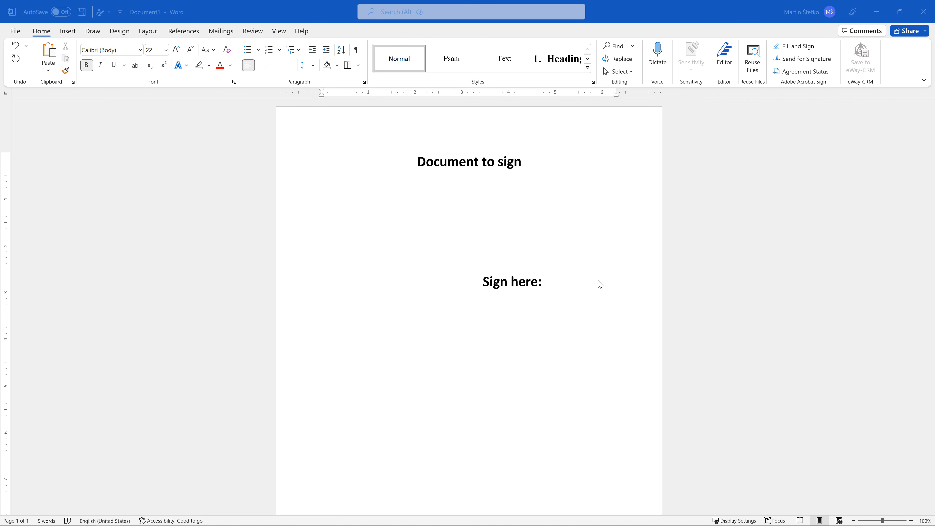
Search the Office Add-ins store for adobe sign.
click(65, 31)
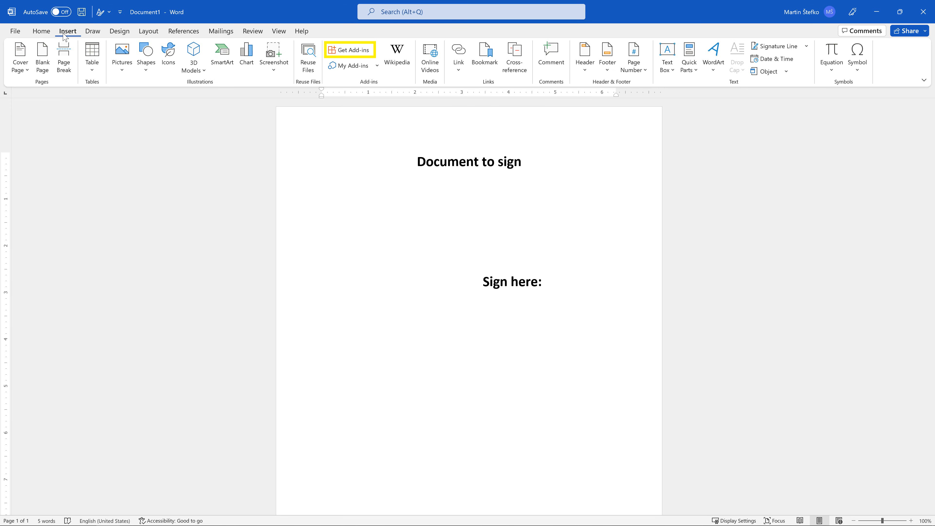
click(352, 54)
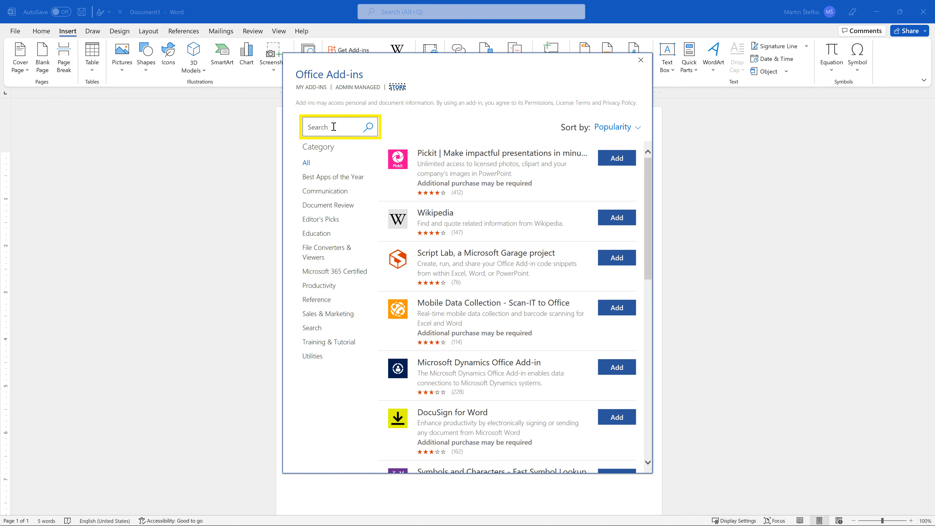
click(334, 126)
text(adobe sign)
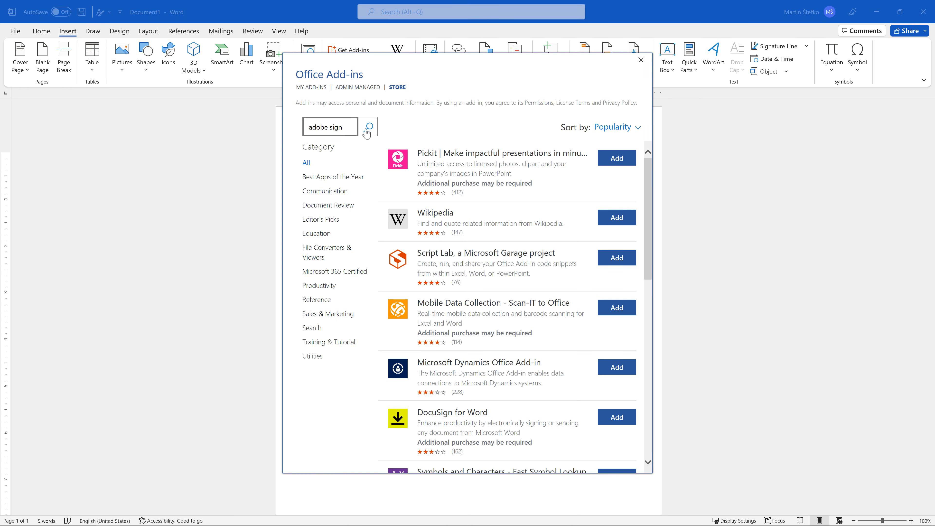
click(368, 129)
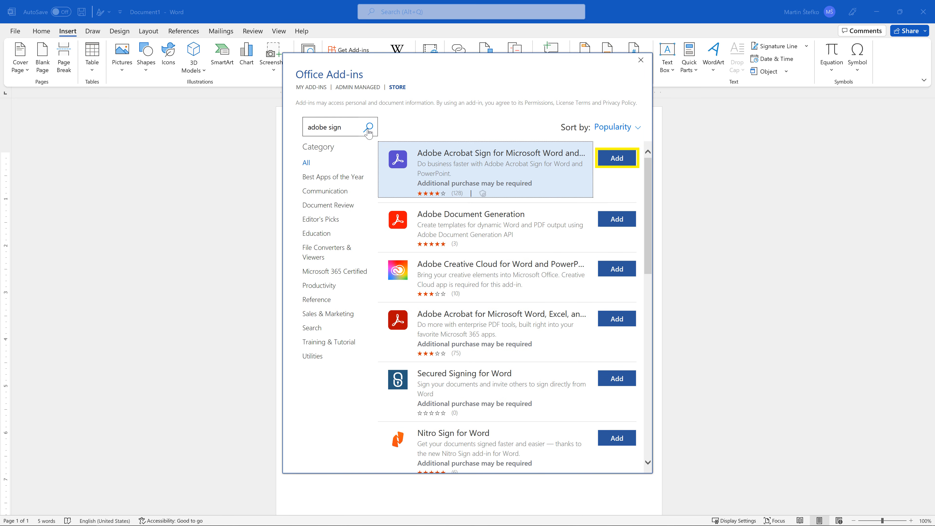
Add the Adobe Acrobat Sign for Microsoft Word and PowerPoint add-in, agreeing to all terms and conditions.
click(622, 158)
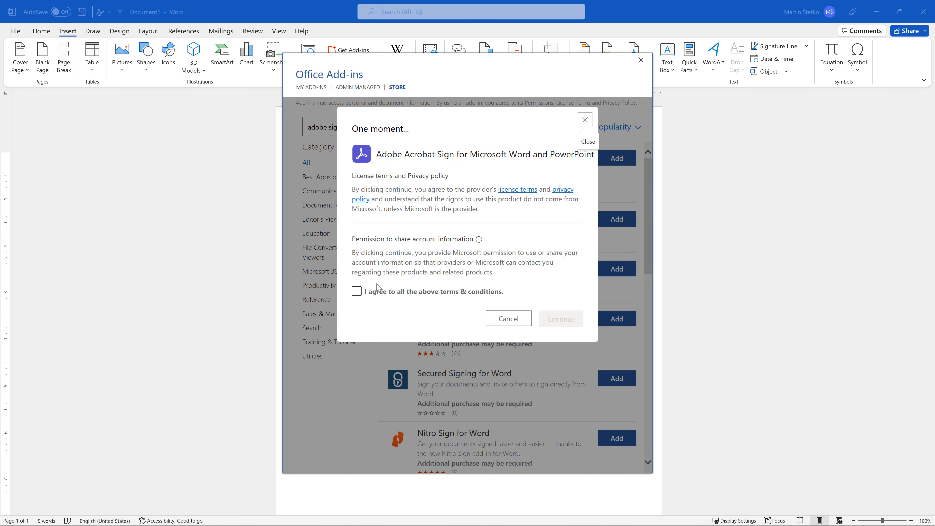
click(356, 292)
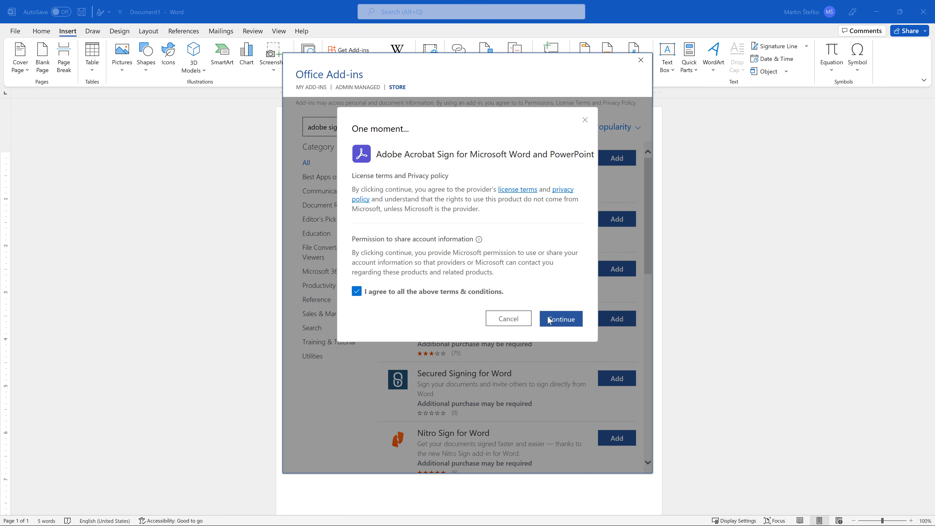
click(561, 319)
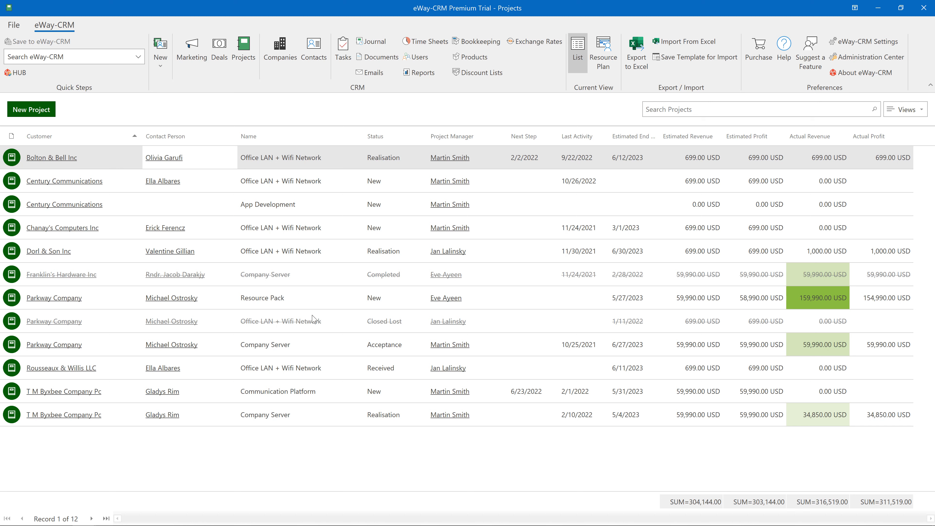
In eWay-CRM, export the Bolton & Bell Inc Office LAN + Wifi Network project to Word as a Completion Certificate.
right_click(232, 160)
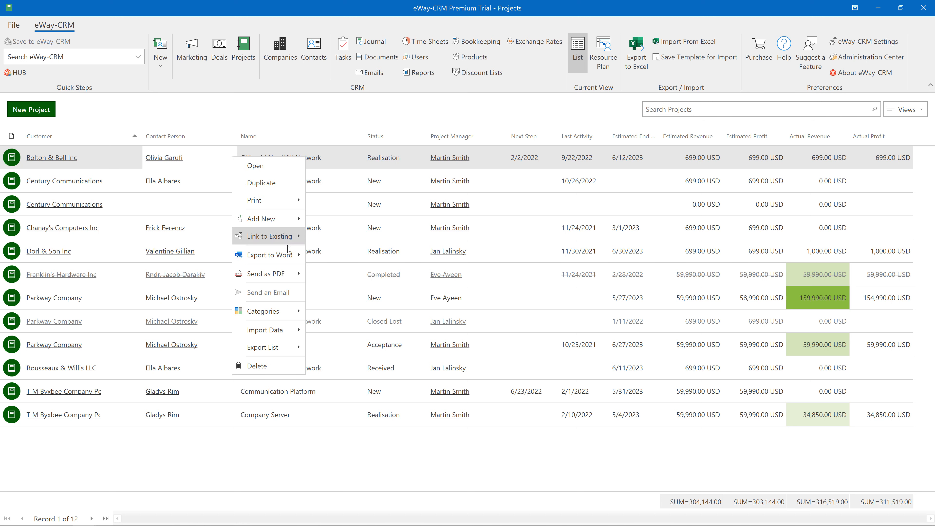
mouse_move(293, 258)
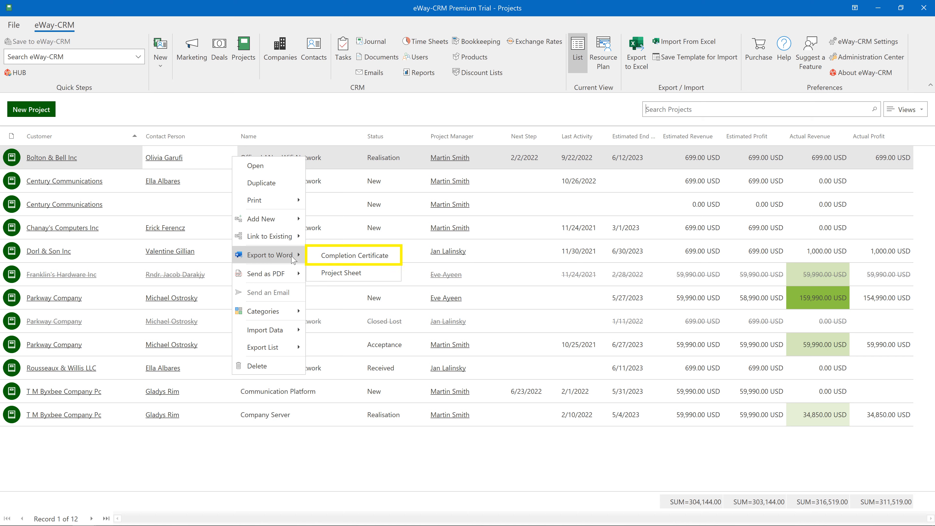
click(318, 257)
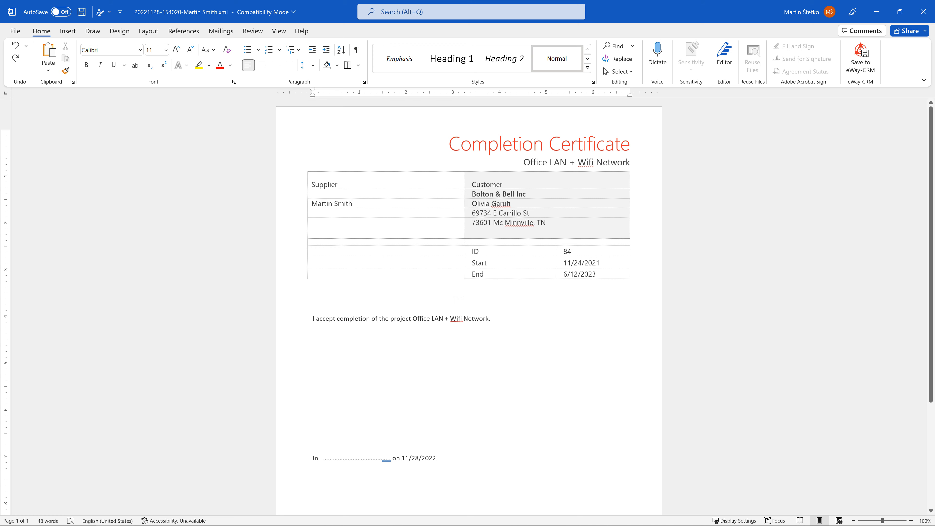
Save the exported certificate as a Word Document (*.docx) under its existing name.
click(14, 31)
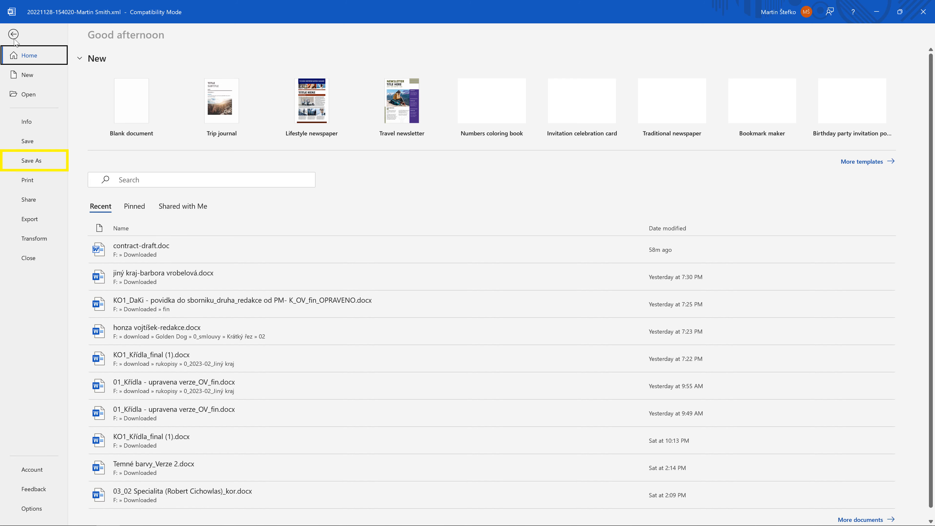
click(48, 163)
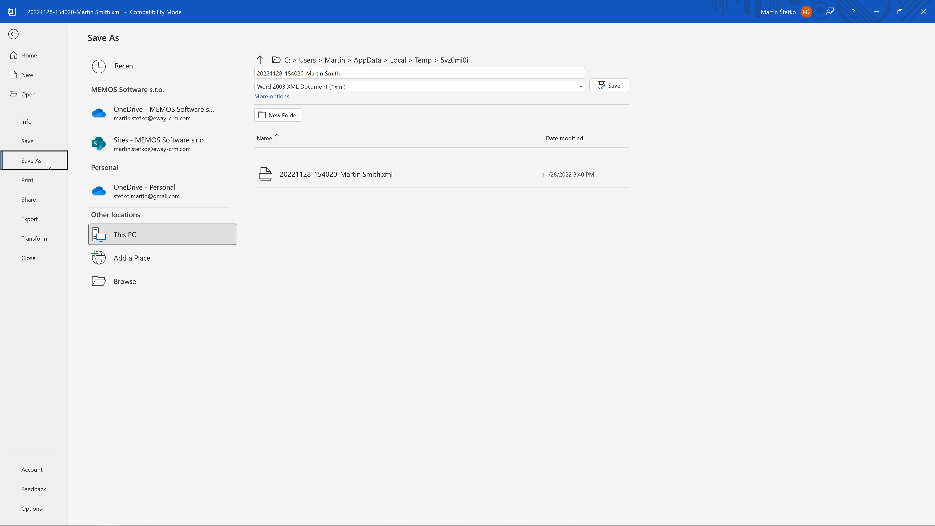
click(366, 86)
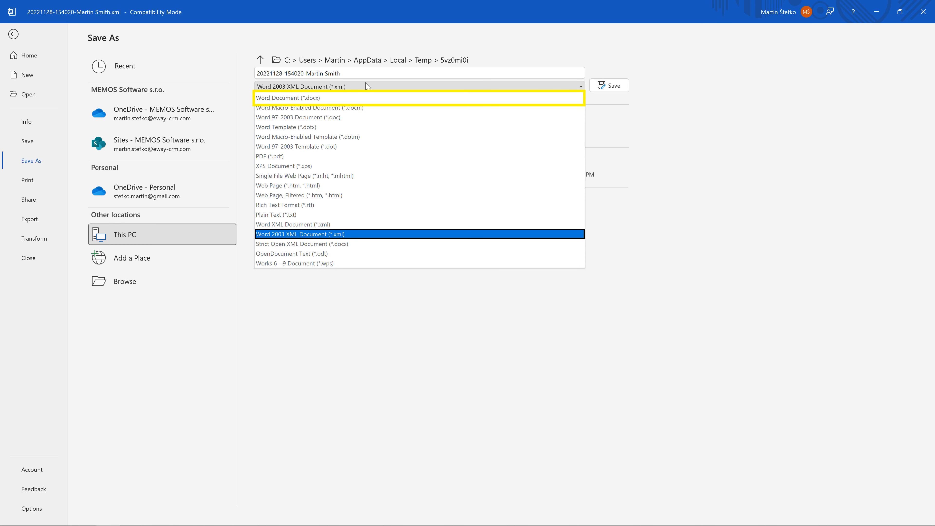
click(361, 99)
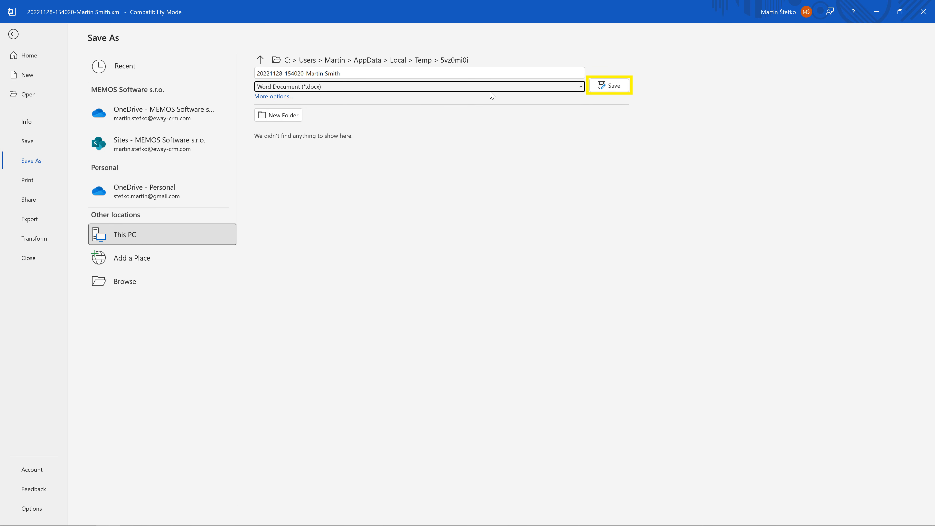
click(612, 86)
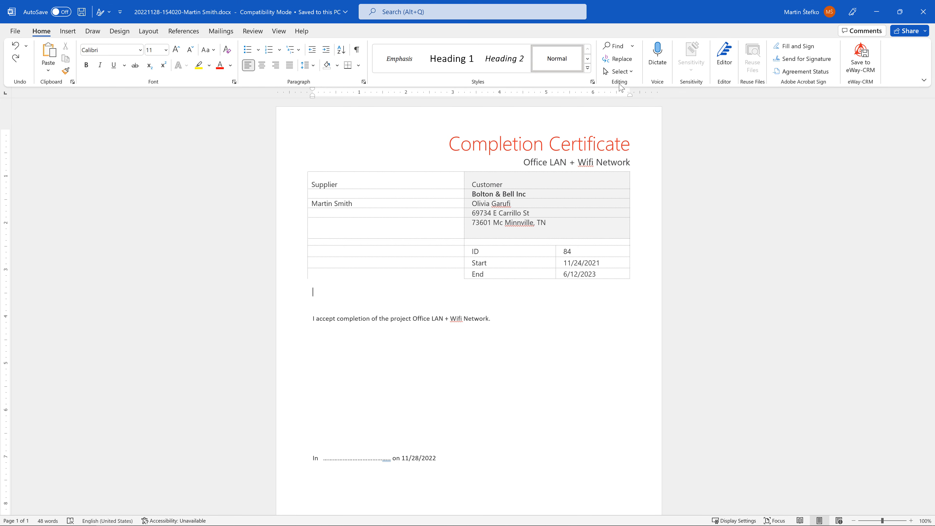
Start Send for Signature with Adobe Acrobat Sign, pick a recipient from the contact suggestions, and continue.
click(812, 60)
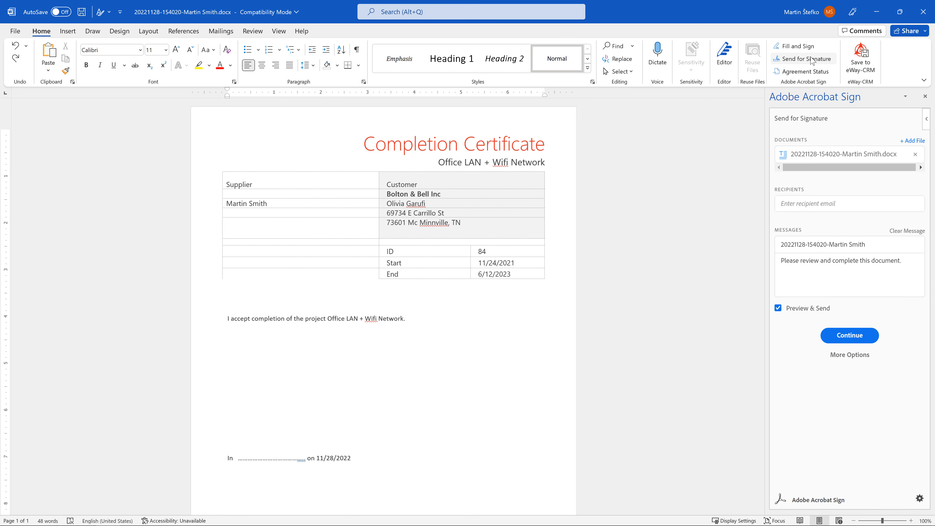
click(817, 202)
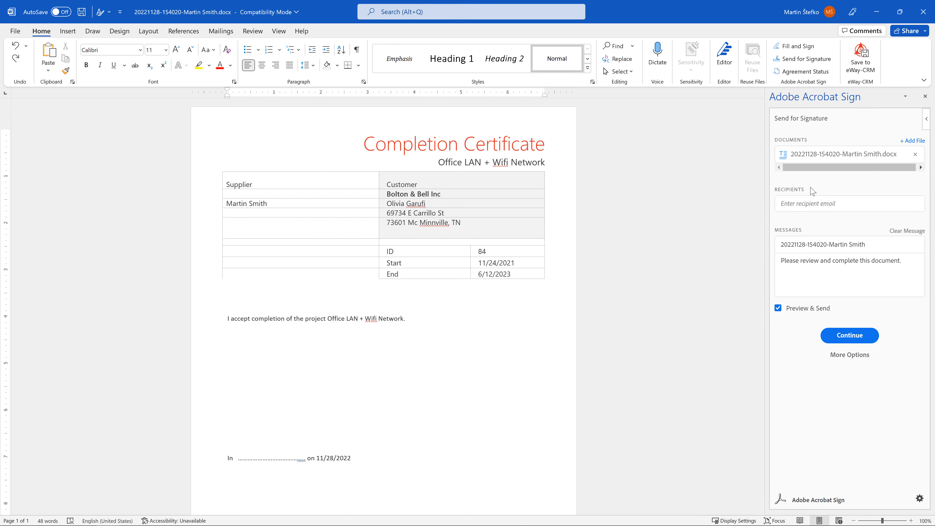
text(martin)
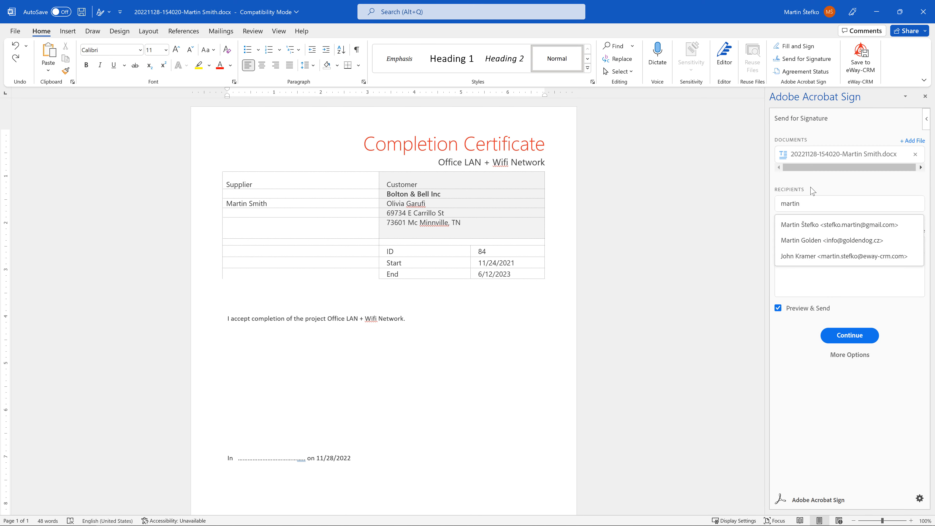
click(854, 256)
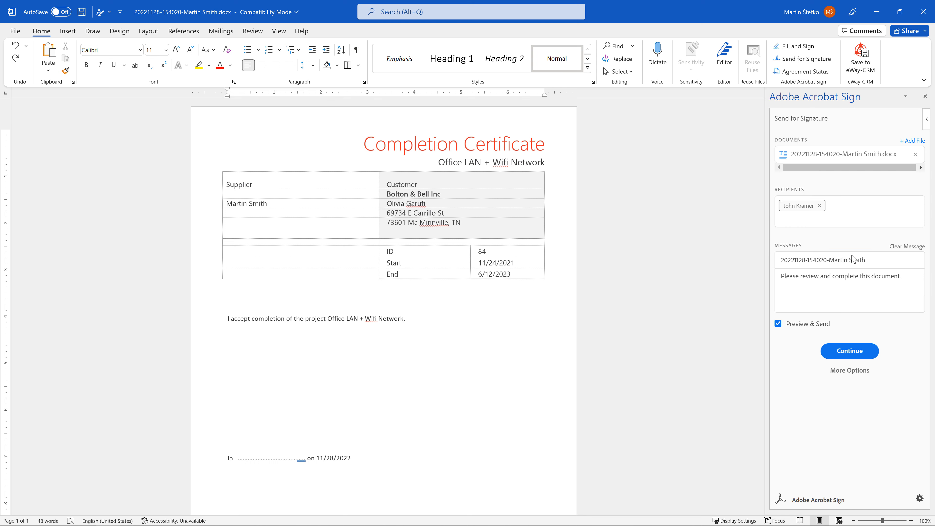
click(850, 352)
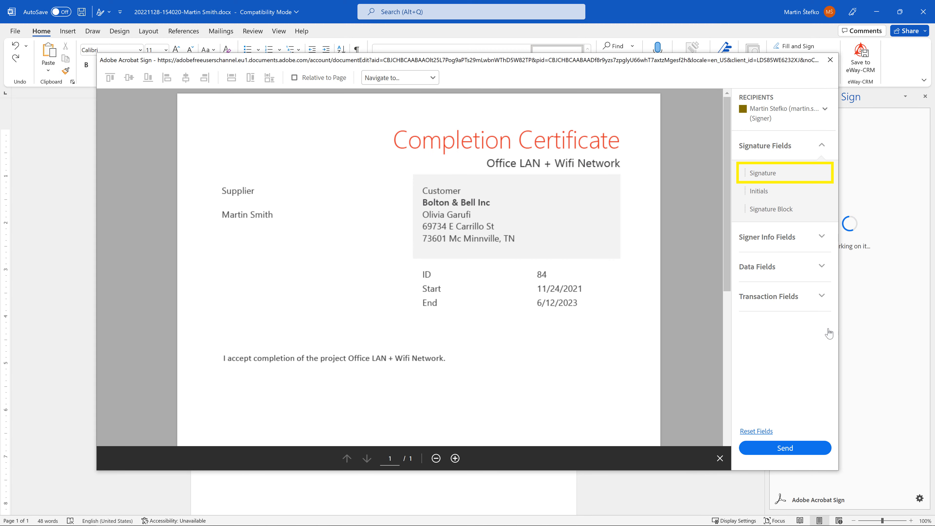
Place a Signature field below the acceptance sentence and send the document for signing.
mouse_move(786, 171)
mouse_down()
mouse_move(329, 356)
mouse_move(221, 383)
mouse_up()
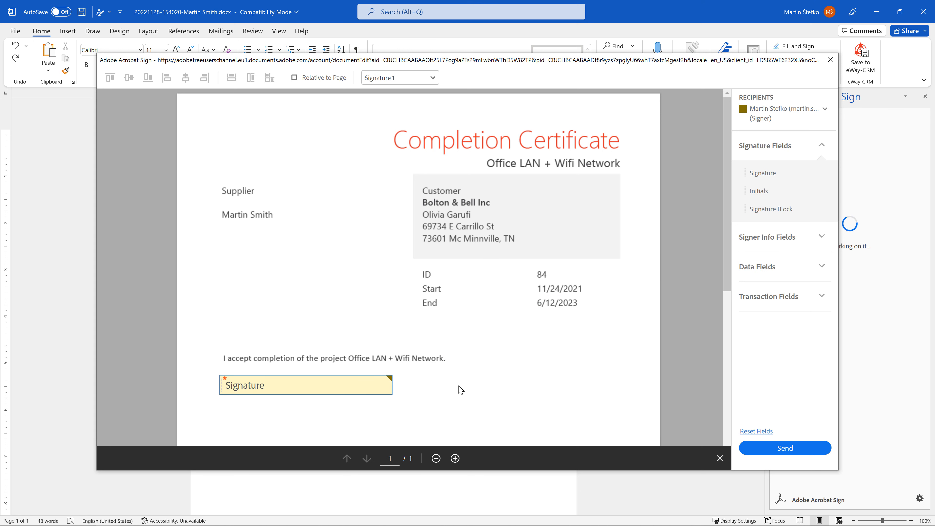
click(780, 455)
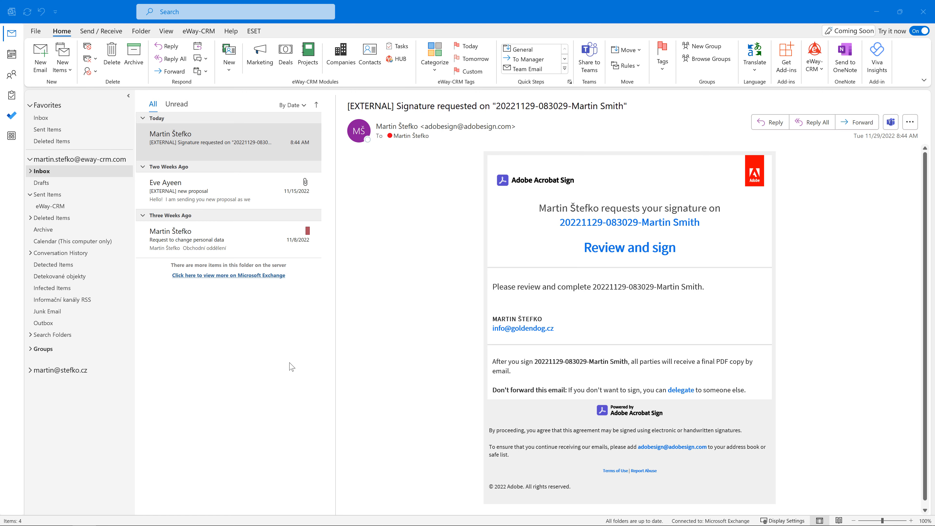
In Outlook, open the signature request e-mail's Review and sign link and accept the terms of use.
click(650, 253)
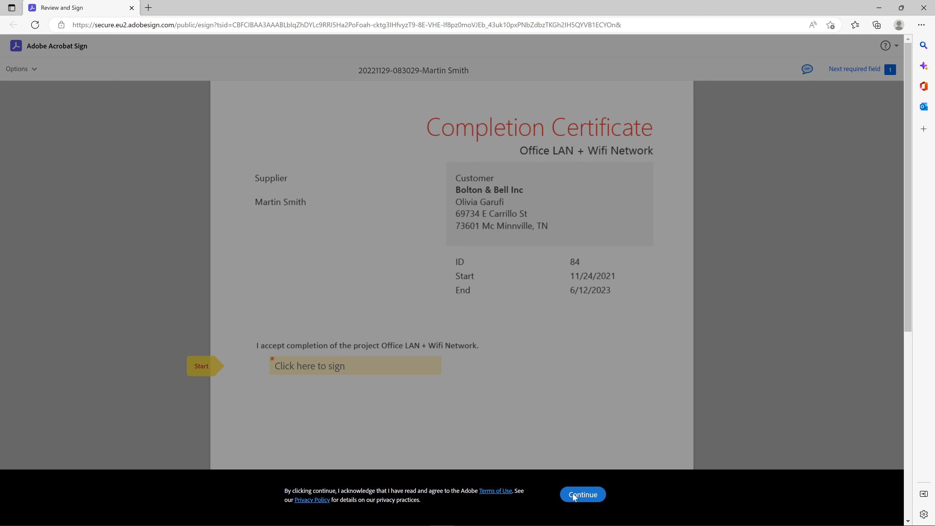
click(573, 495)
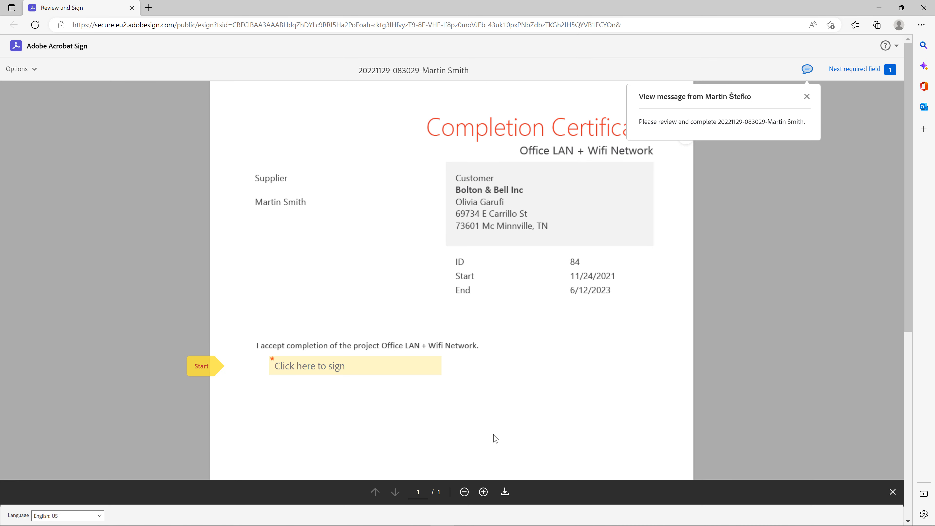
Draw a signature with the signer's name in the sign field, apply it, and complete the signing.
click(398, 367)
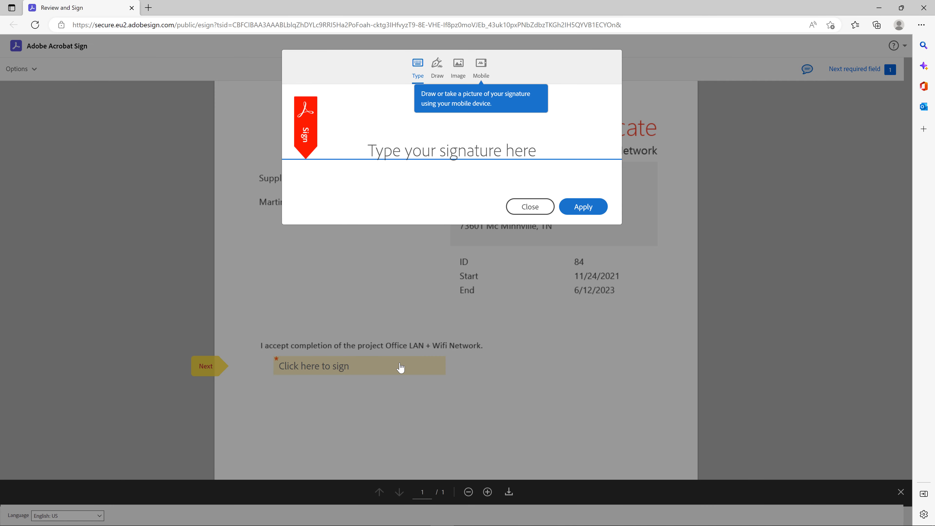
click(437, 67)
click(348, 200)
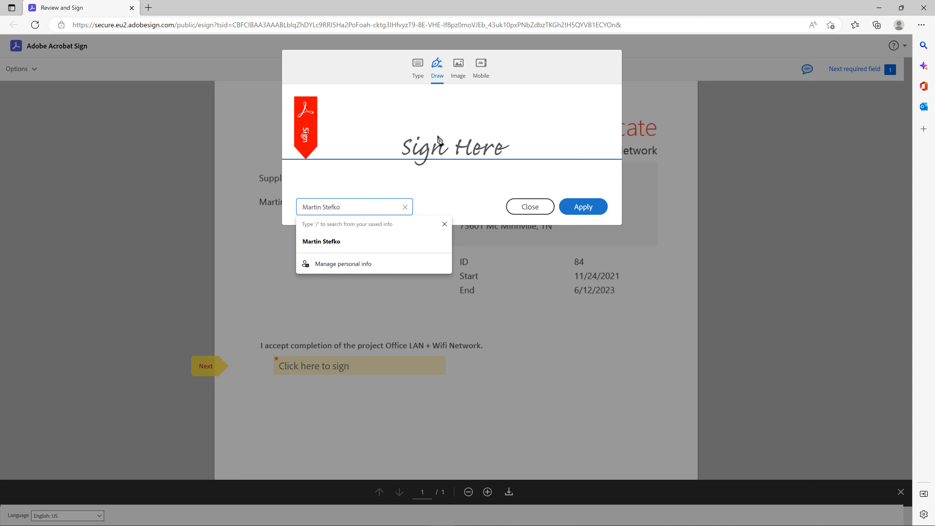
drag(402, 143, 463, 147)
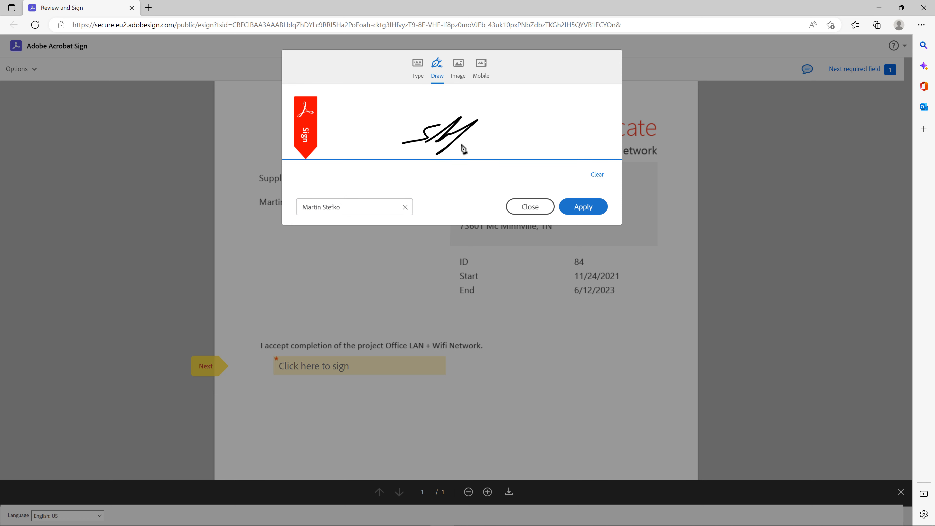
click(581, 203)
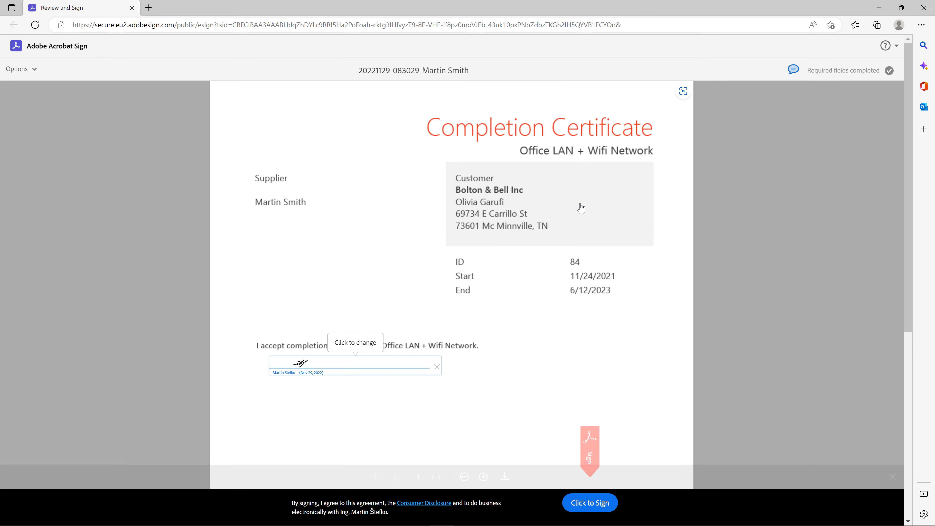
click(590, 503)
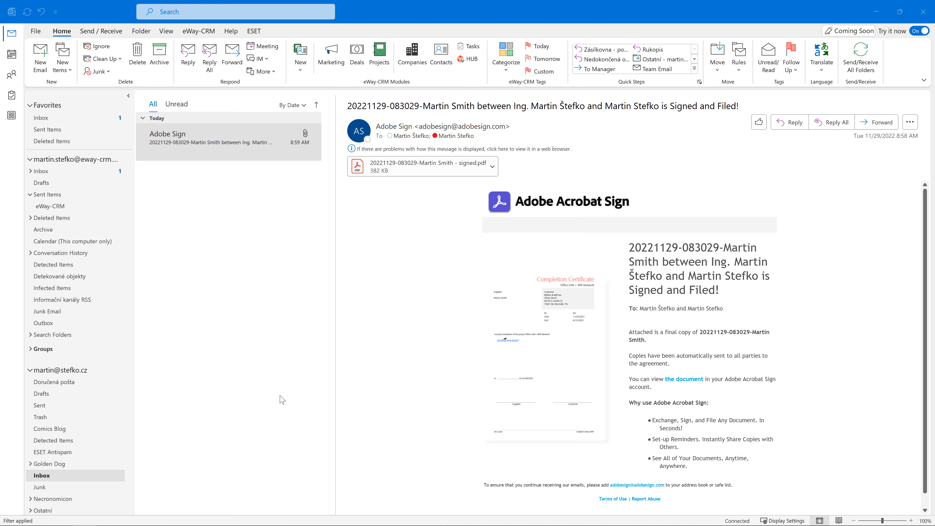
Save the signed PDF attachment of the Adobe Sign e-mail to eWay-CRM and open the imported document.
right_click(229, 141)
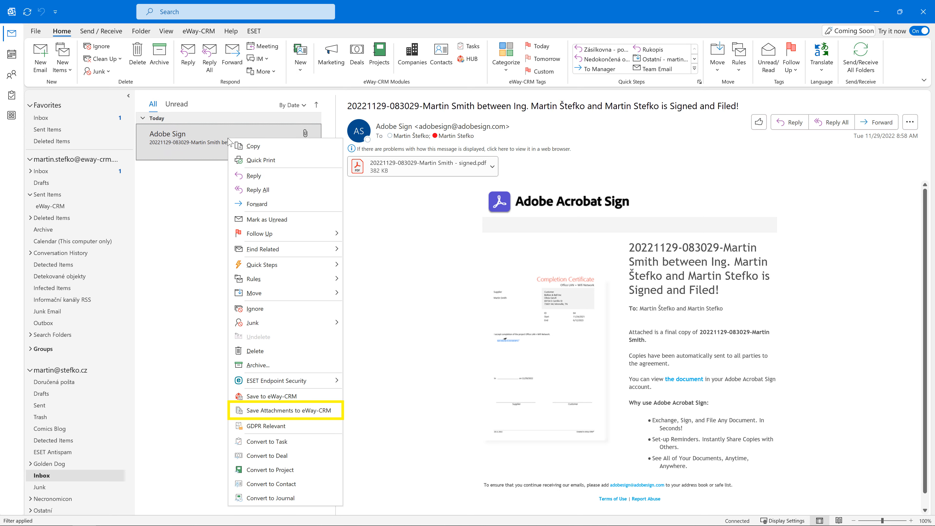
click(309, 411)
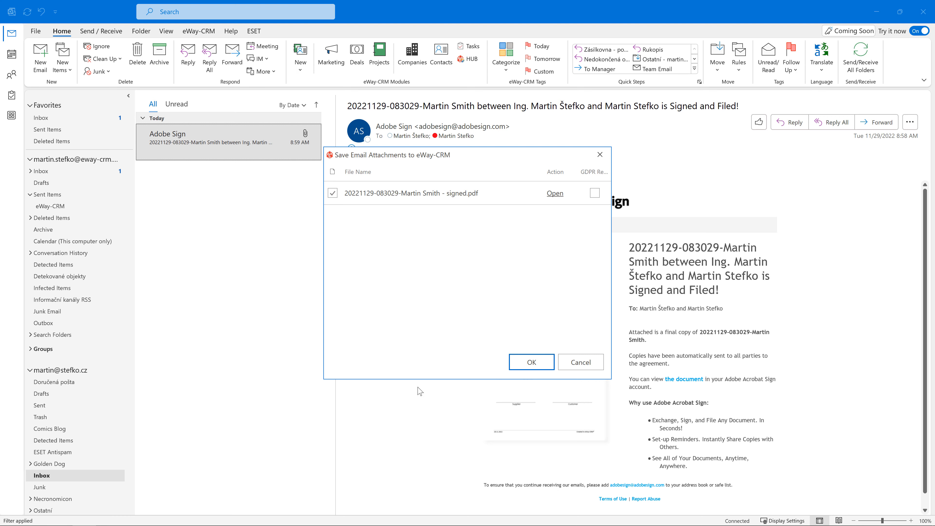
click(526, 363)
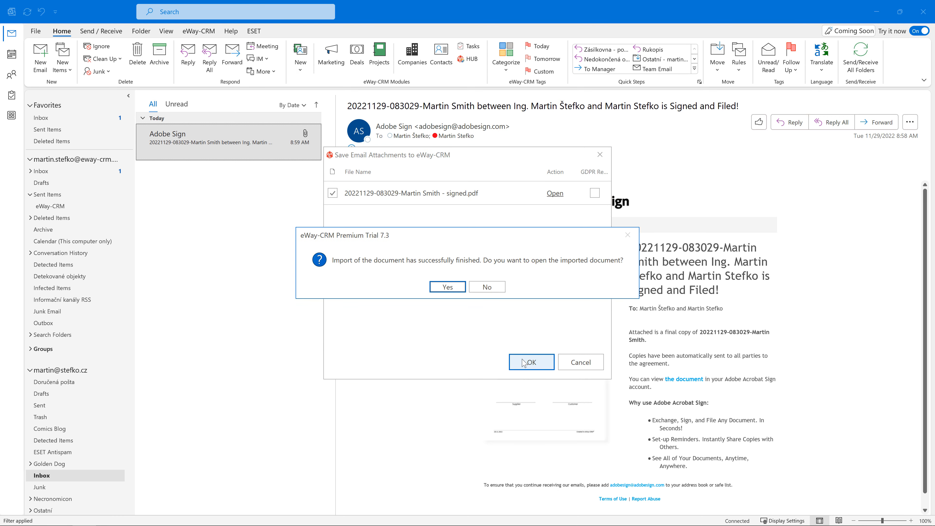
click(458, 291)
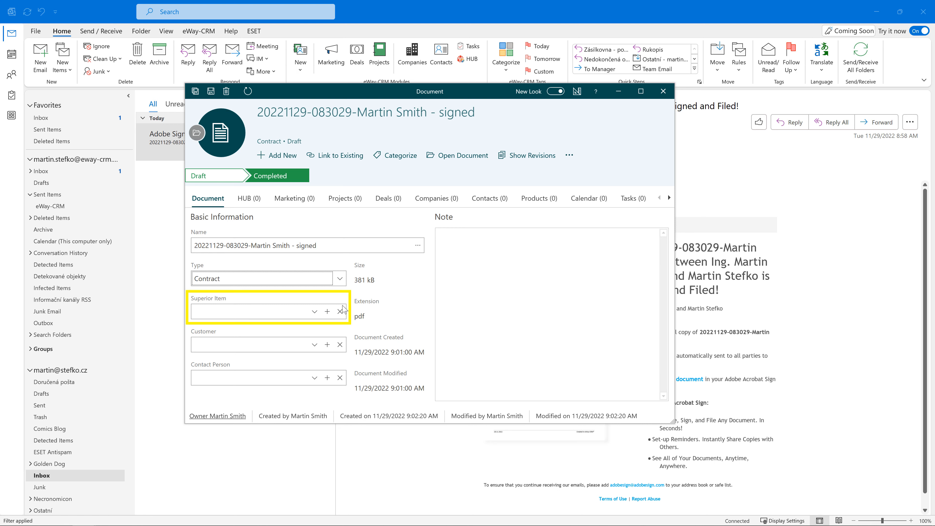
Set the signed document's superior item to the Company Server deal of Post Box Services Plus and save it.
click(314, 312)
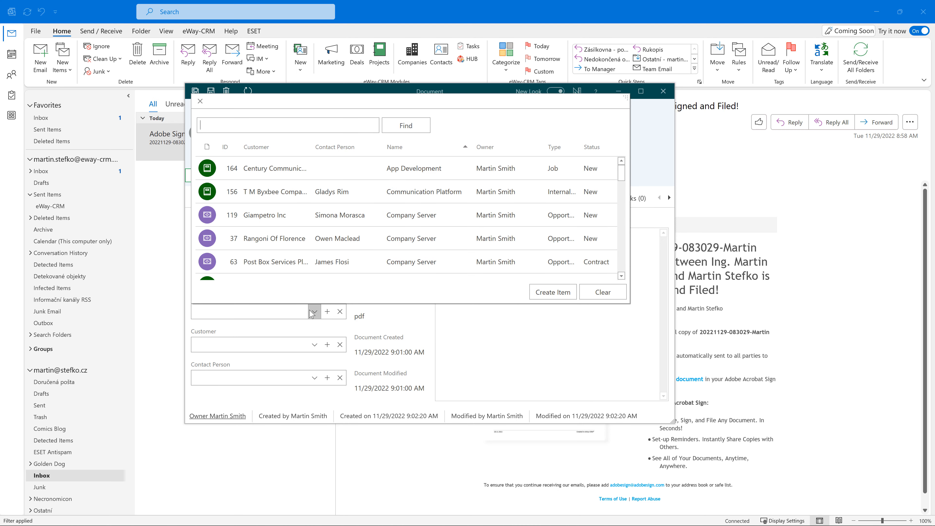
scroll(319, 254, down, 1)
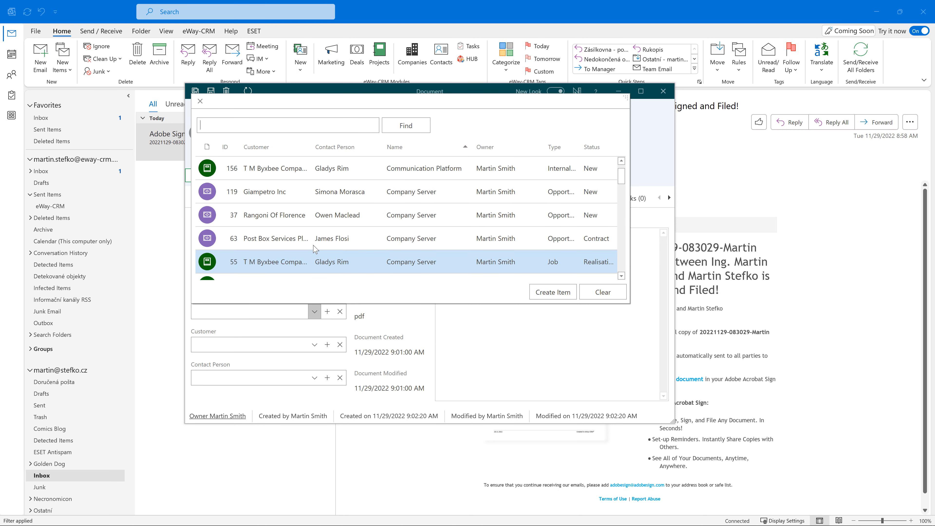
double_click(299, 238)
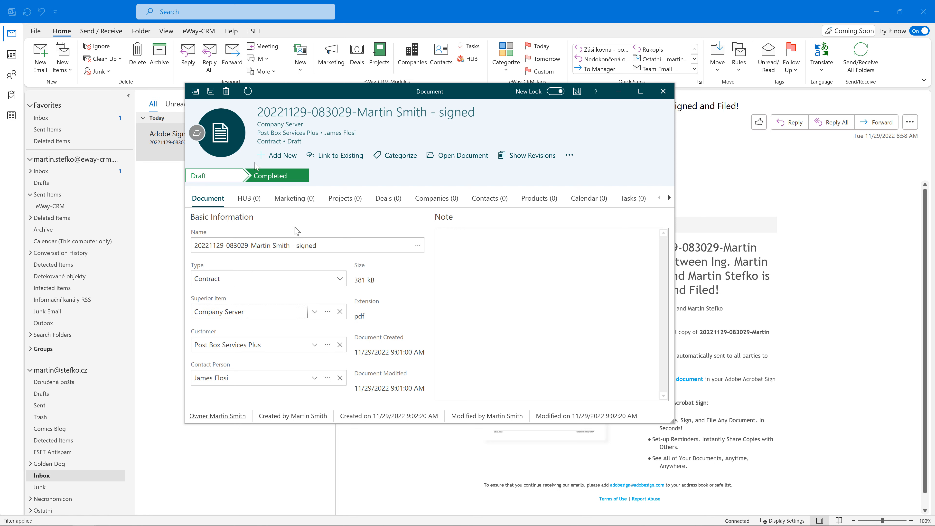
click(211, 91)
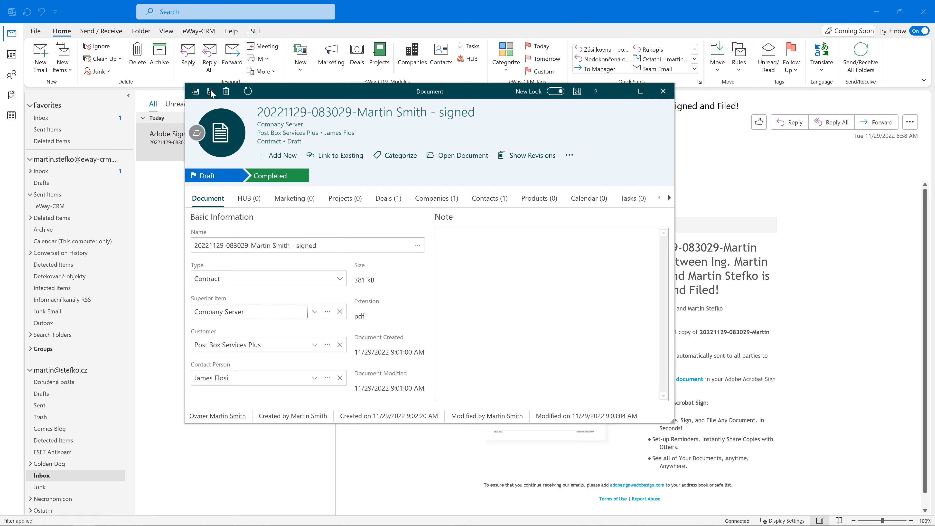
Open the Company Server deal and open the signed PDF from its documents list.
click(326, 311)
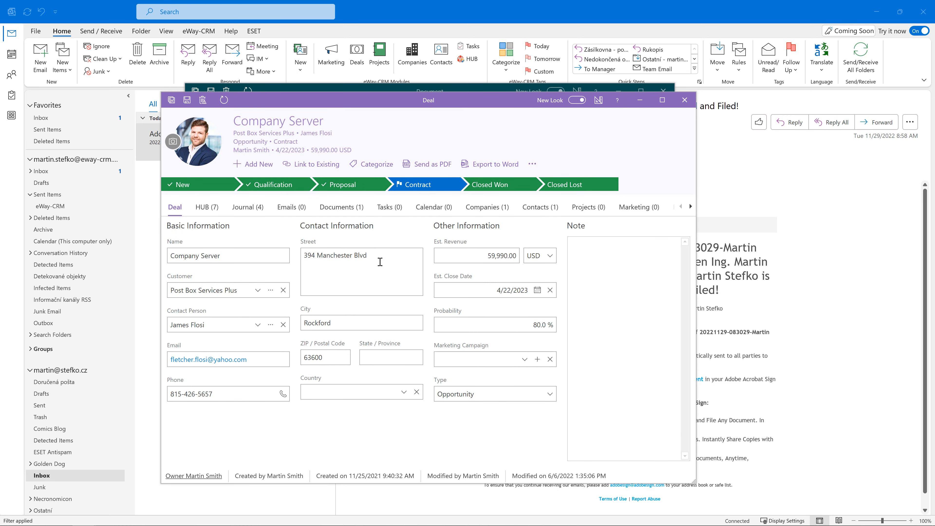
click(352, 210)
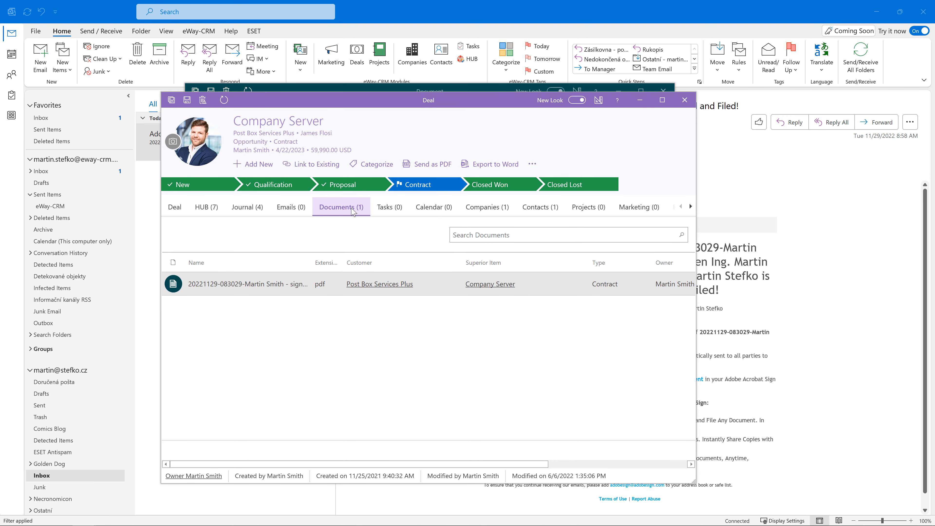
click(331, 286)
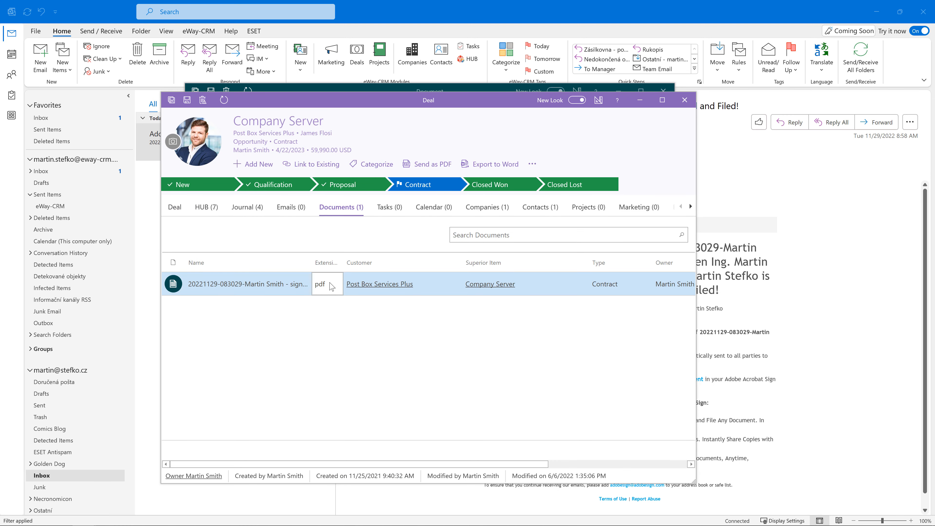
double_click(331, 287)
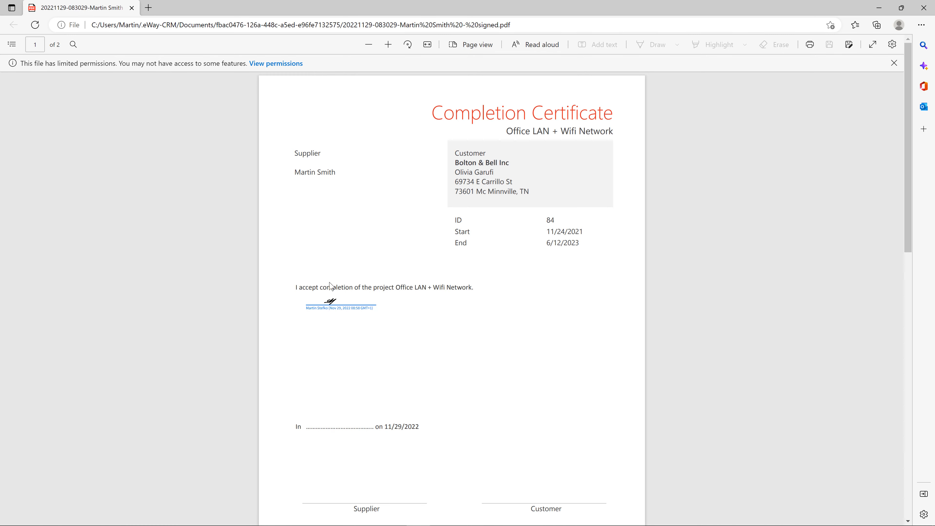